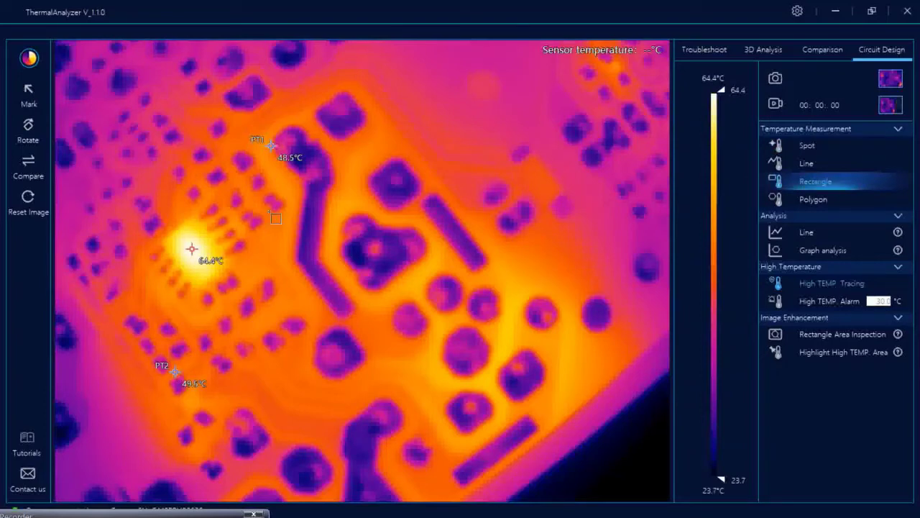
Add a rectangle temperature measurement across the dark trace near the image centre and a measurement line below it ending at the round pad.
drag(265, 200, 415, 237)
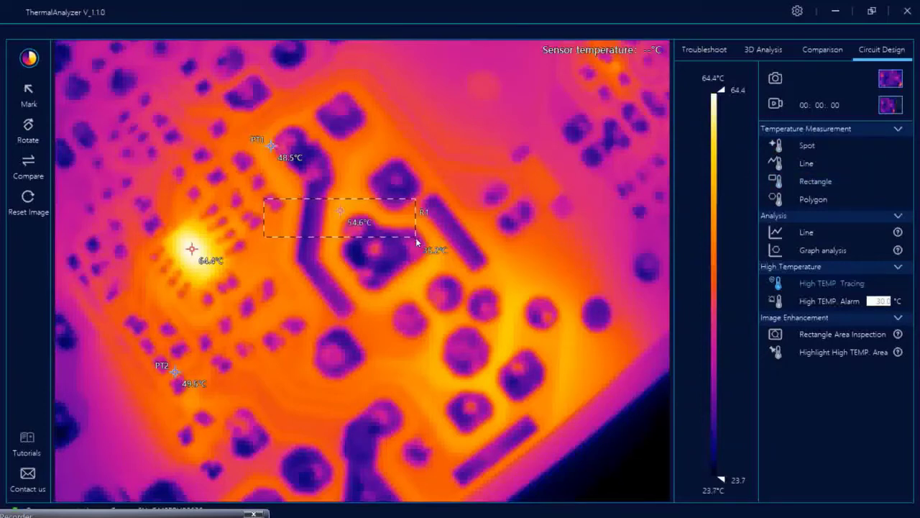
click(805, 164)
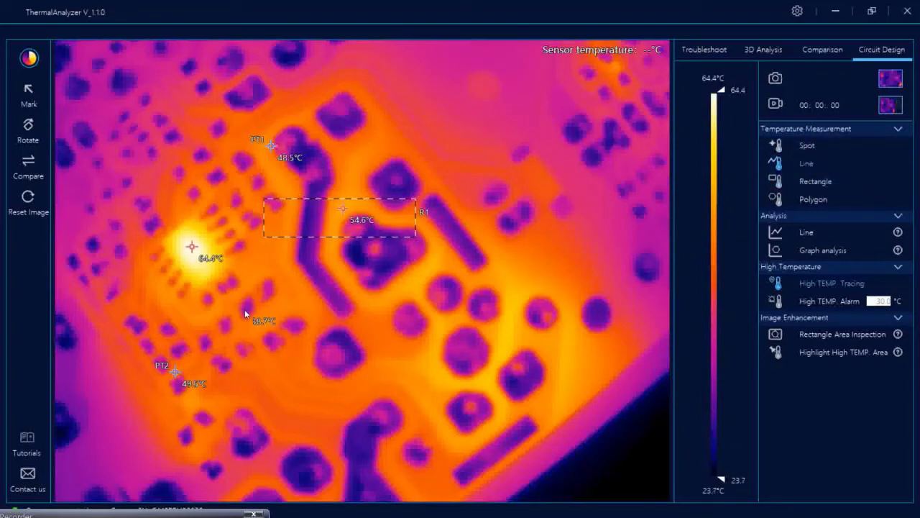
click(803, 166)
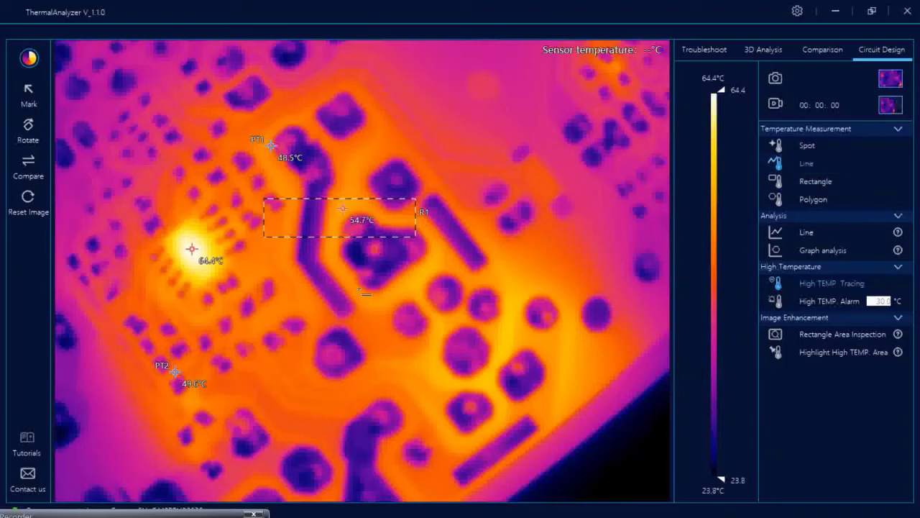
drag(302, 294, 406, 328)
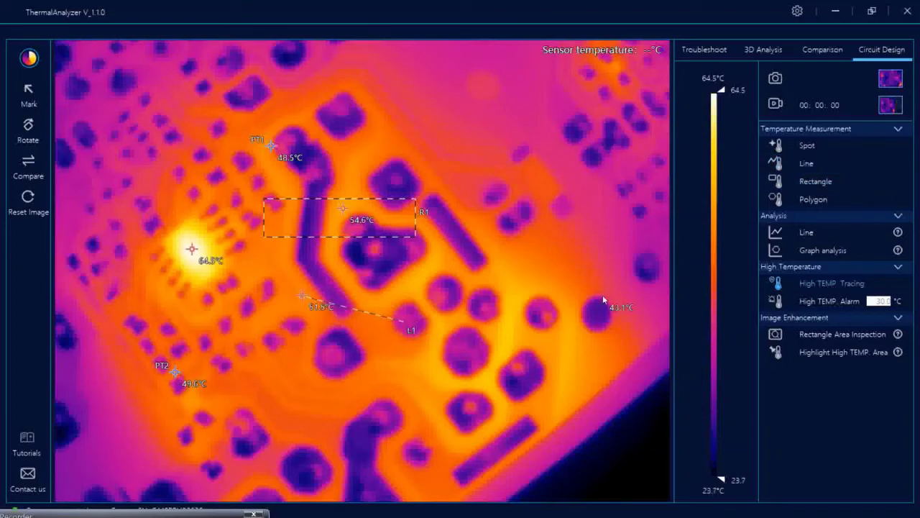
Add a triangular polygon temperature measurement around the cluster of round pads beyond the end of the measurement line.
click(810, 199)
click(464, 287)
click(494, 302)
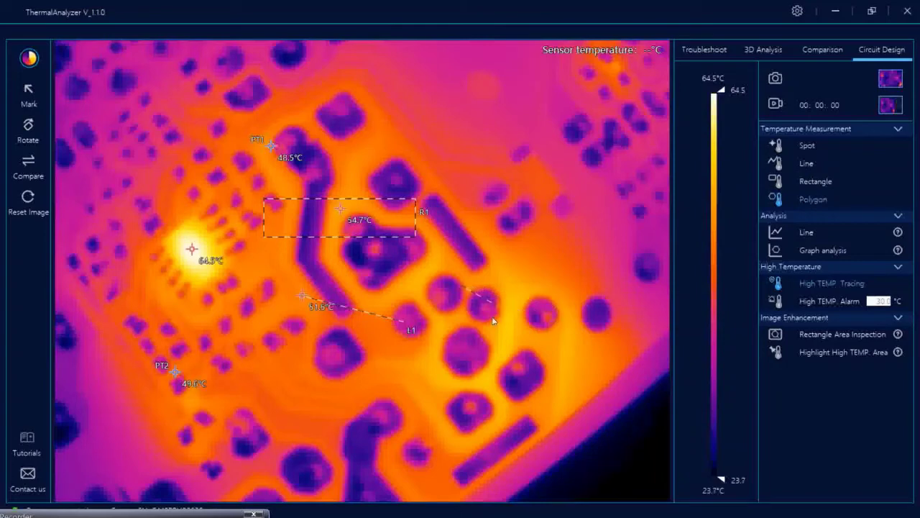
click(536, 316)
double_click(481, 365)
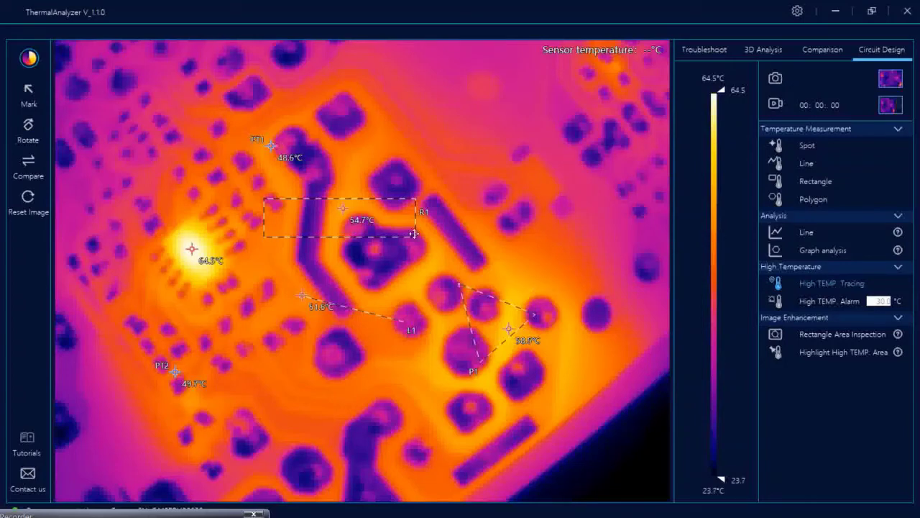
Open the graph analysis to plot the temperatures of all measurement objects.
click(807, 252)
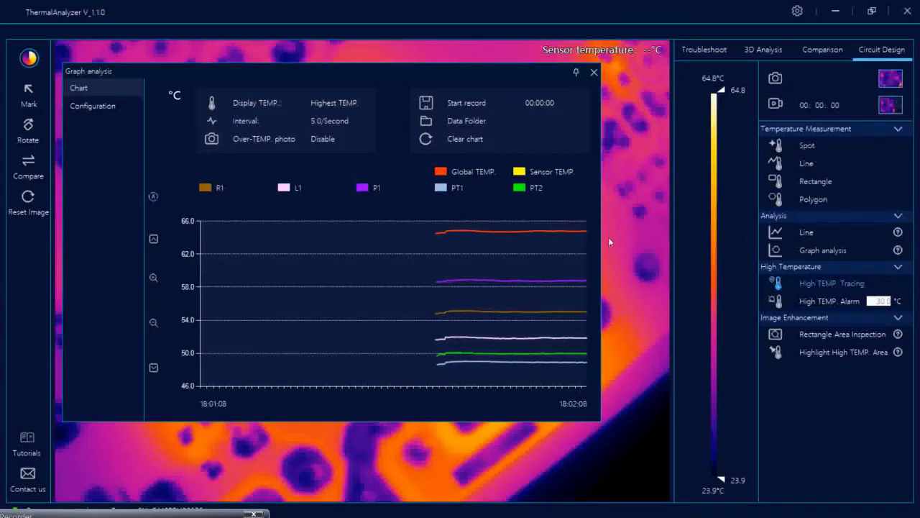
click(111, 108)
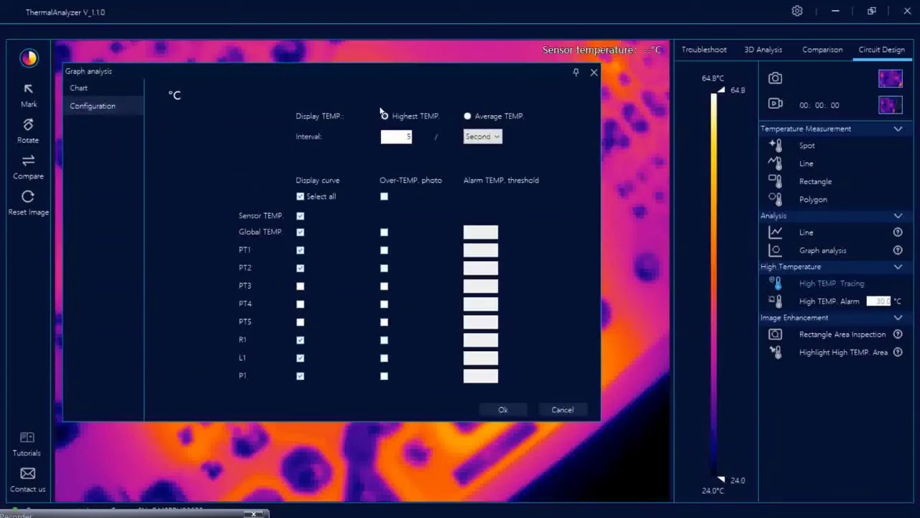
click(468, 115)
click(385, 117)
click(411, 138)
click(300, 341)
click(86, 88)
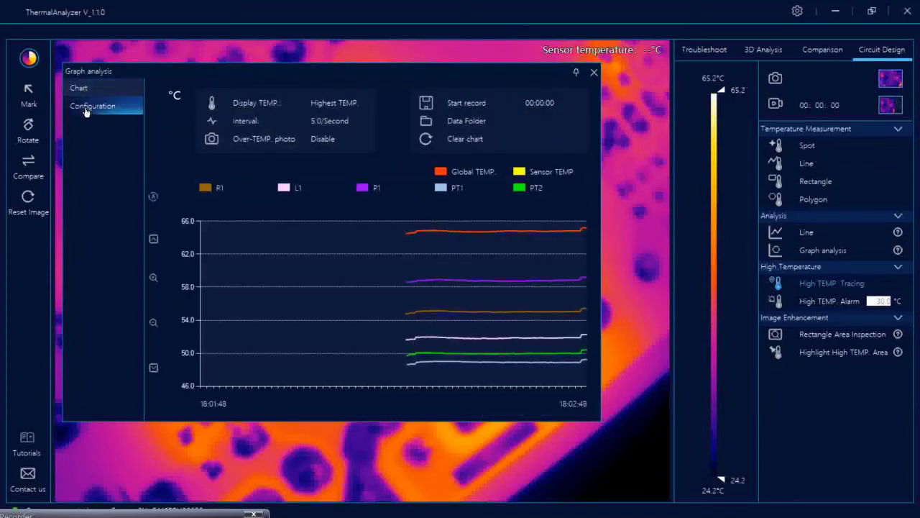
Hide the R1 curve in the graph configuration and apply the change.
click(87, 107)
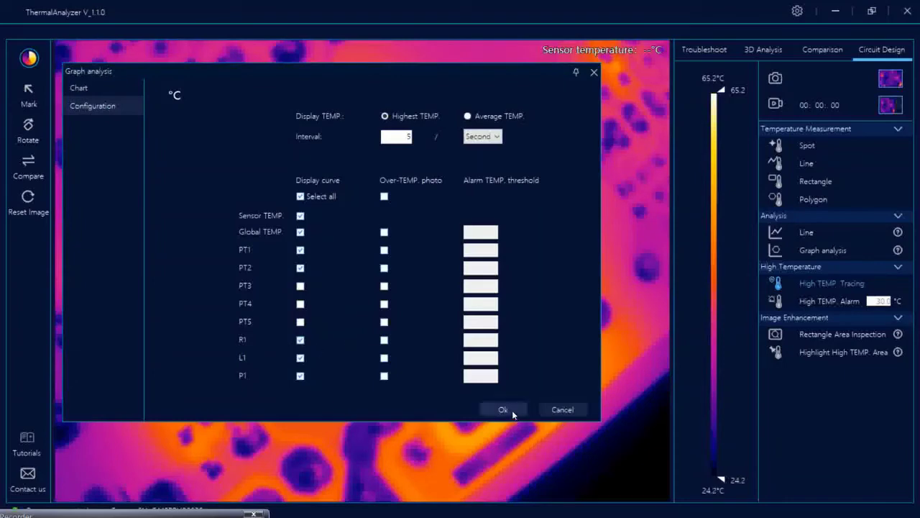
click(300, 339)
click(501, 409)
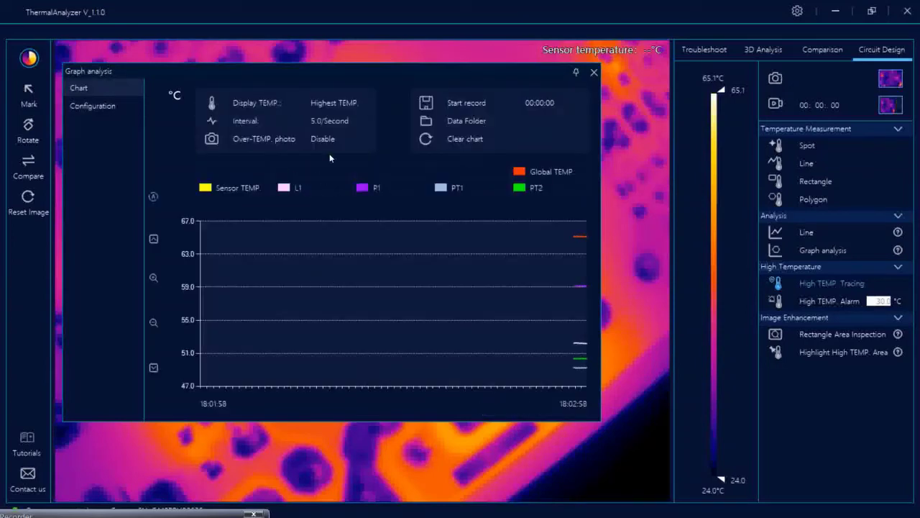
click(93, 109)
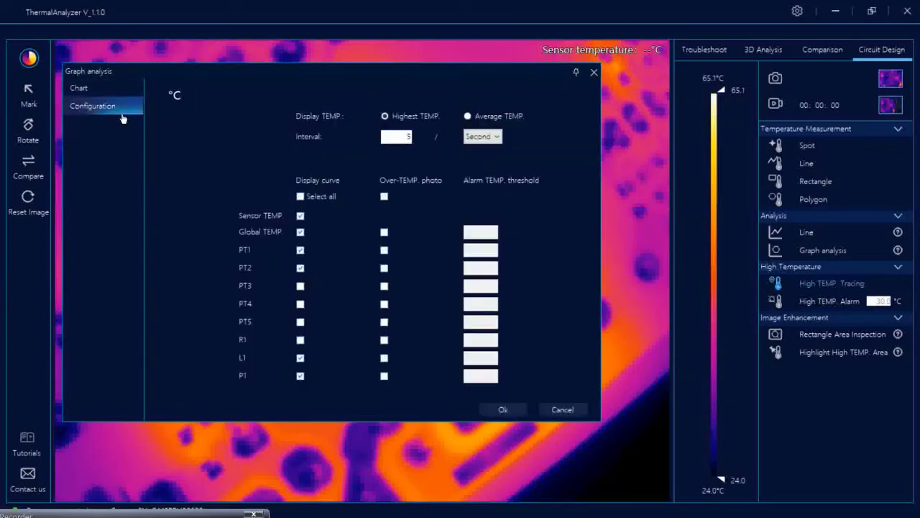
click(300, 340)
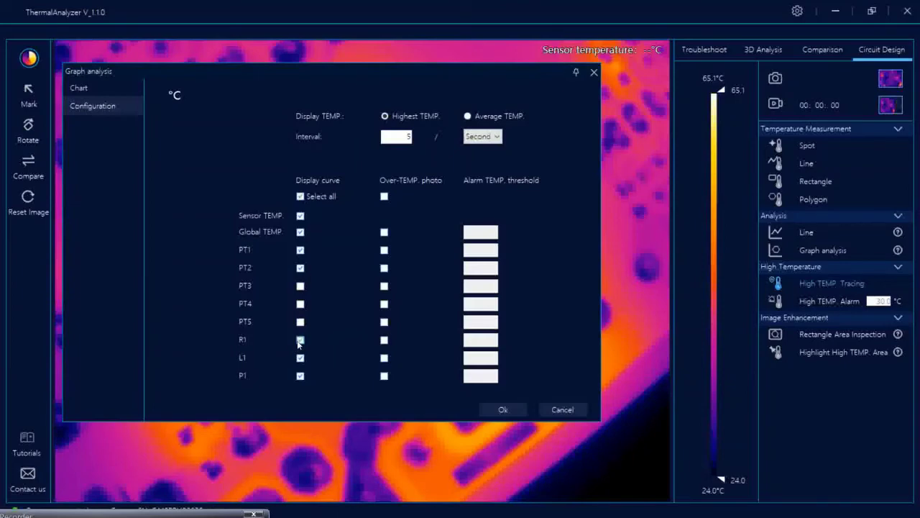
click(385, 197)
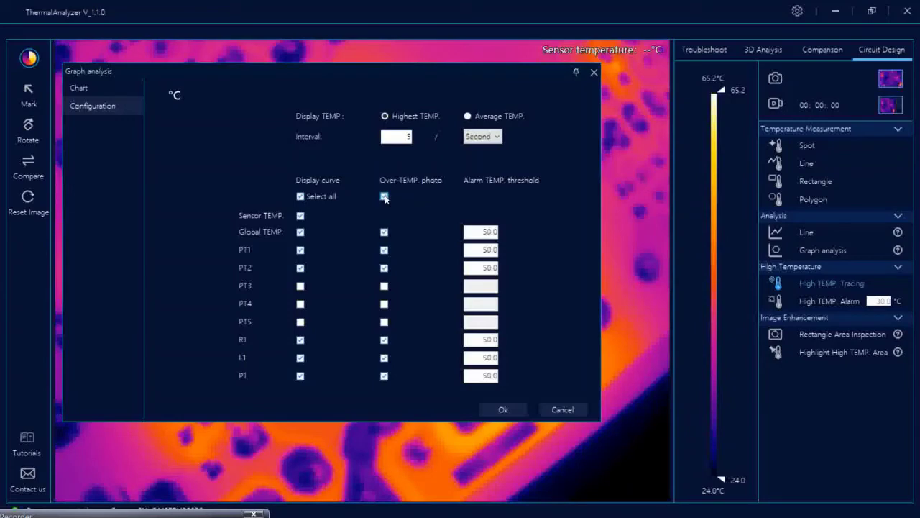
click(475, 232)
click(103, 94)
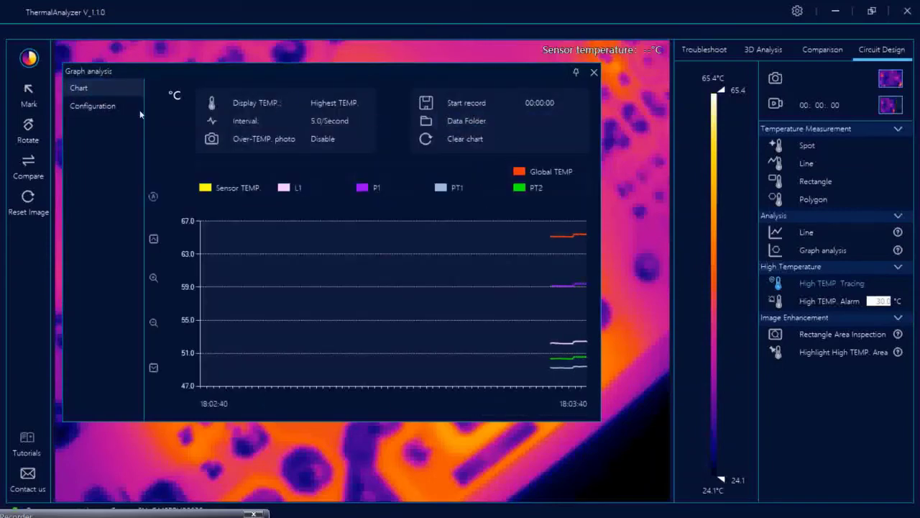
Enable over-temperature photos for all displayed curves with alarm thresholds of 50.0, and apply the graph configuration.
click(93, 108)
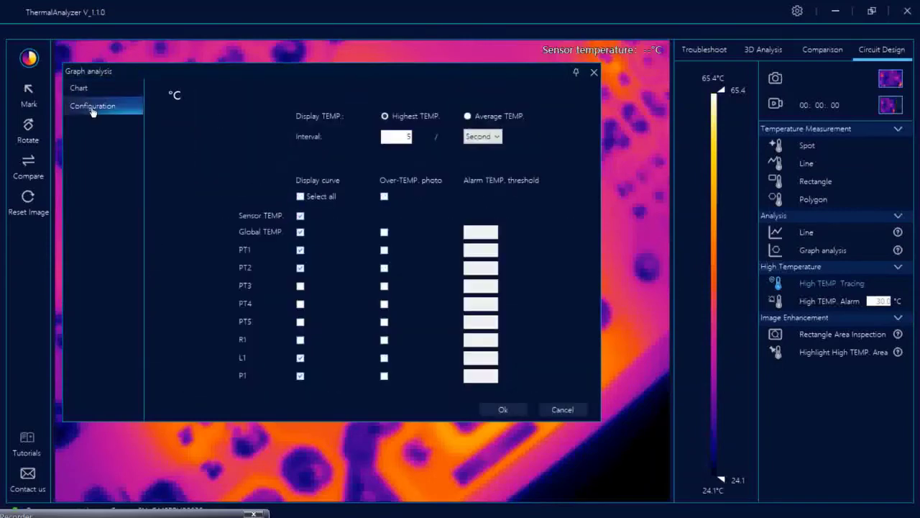
click(384, 196)
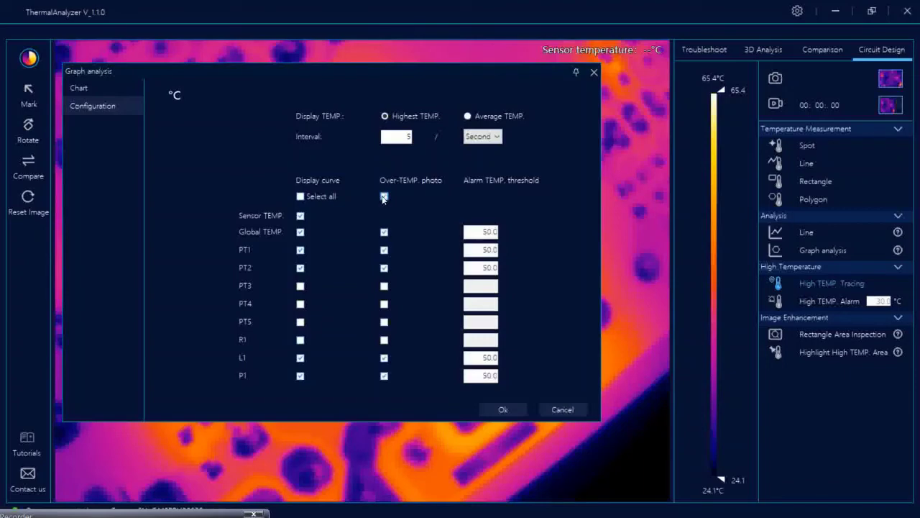
click(504, 409)
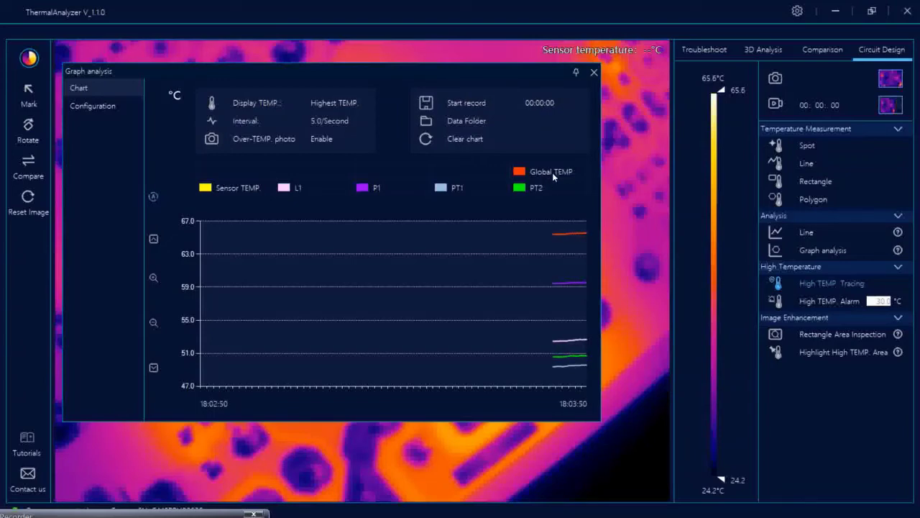
Record the graph data under the name 2021-12-08_18-03-54 and stop the recording.
click(464, 104)
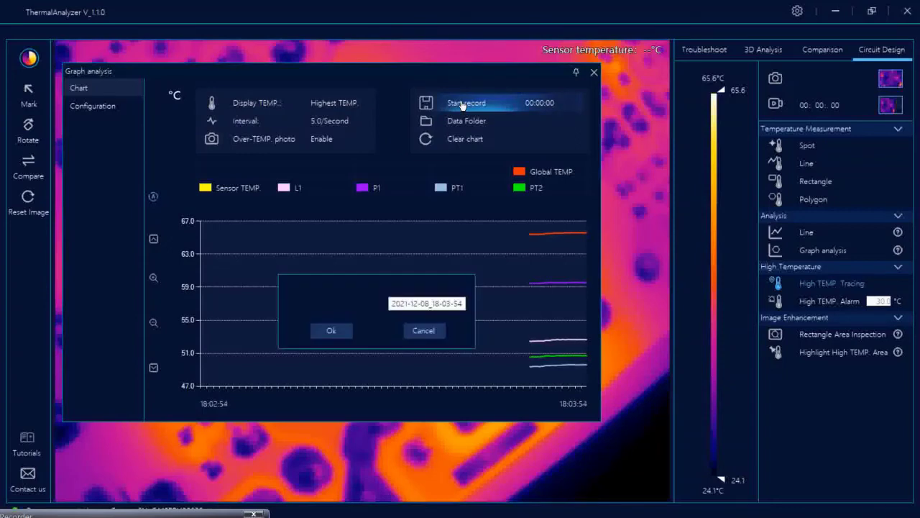
click(332, 331)
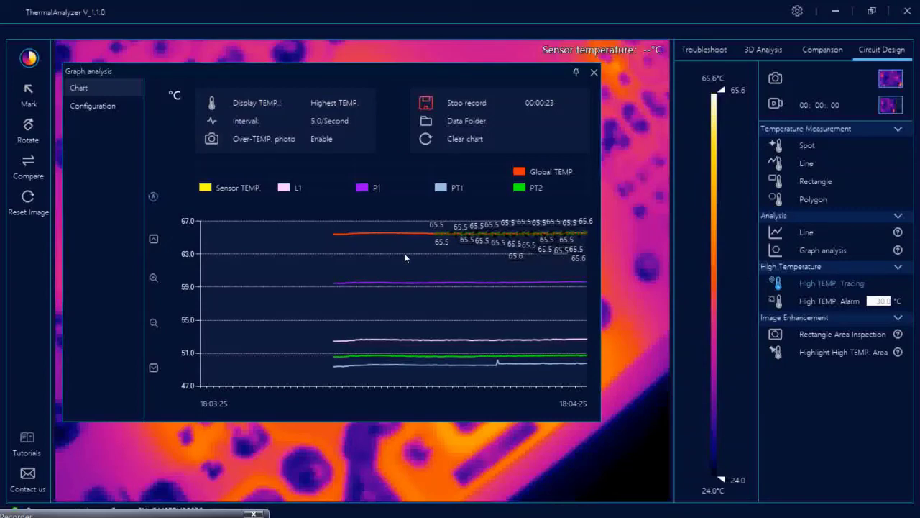
click(440, 105)
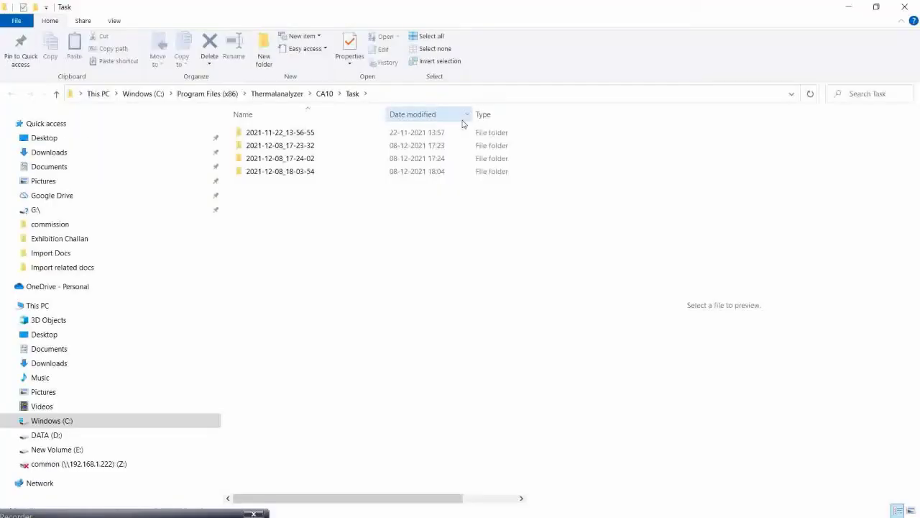
In the data folder, open the 2021-12-08_18-03-54 recording and browse its saved thermal photos.
click(295, 137)
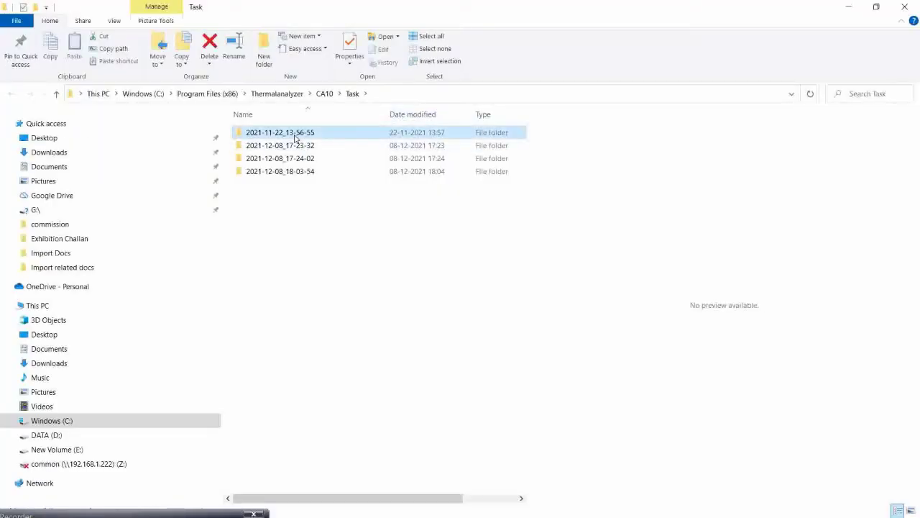
click(288, 172)
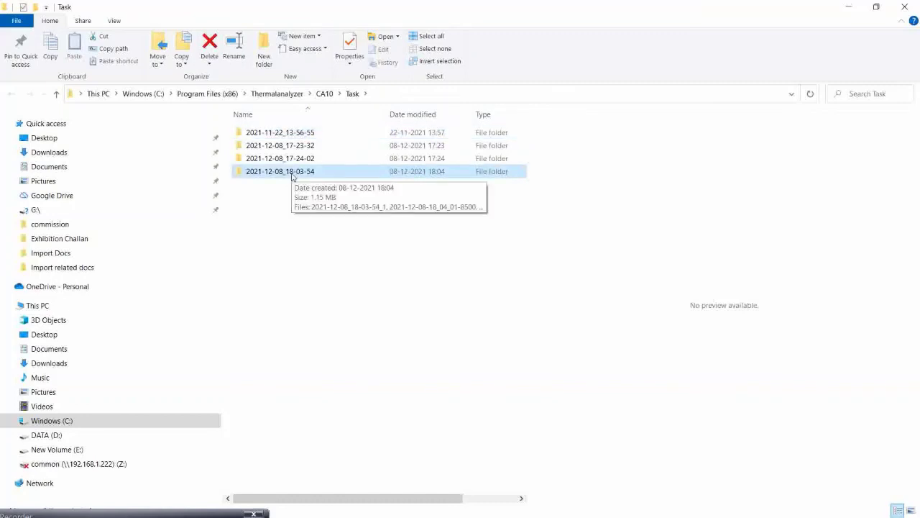
double_click(292, 174)
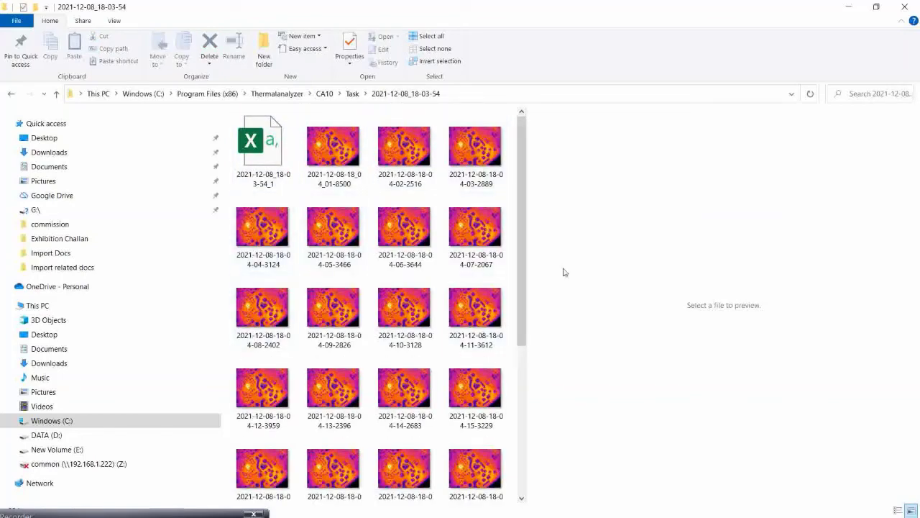
scroll(522, 246, down, 1)
drag(522, 246, 514, 173)
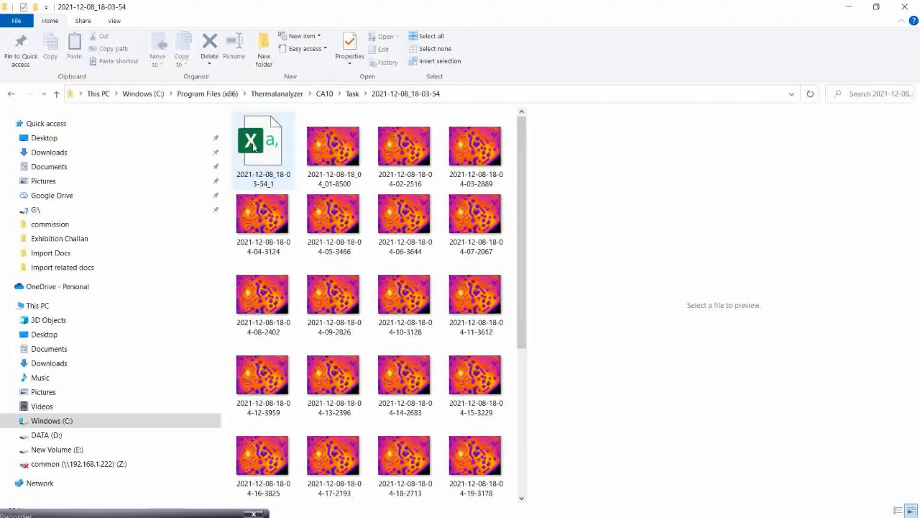
Open the recorded data file 2021-12-08_18-03-54_1 in Excel, review the logged temperature rows and close it.
click(253, 144)
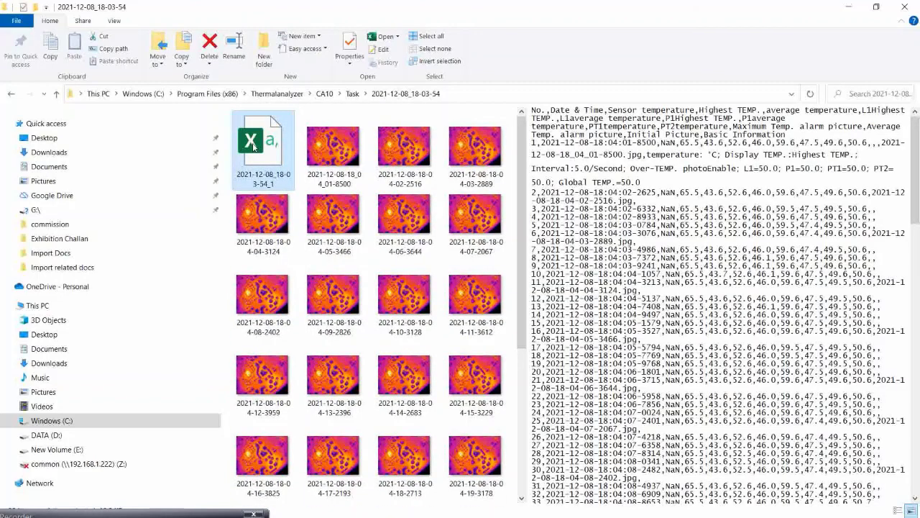
double_click(253, 144)
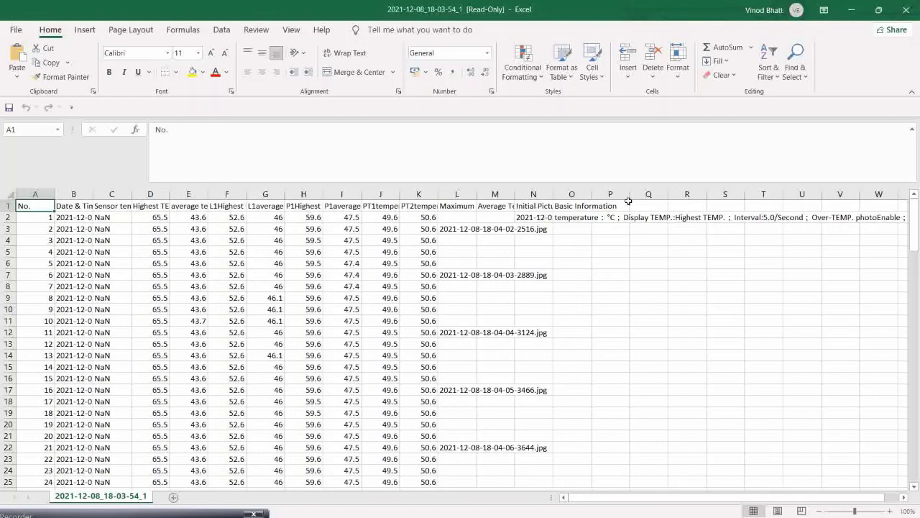
scroll(309, 298, down, 2)
scroll(309, 298, down, 7)
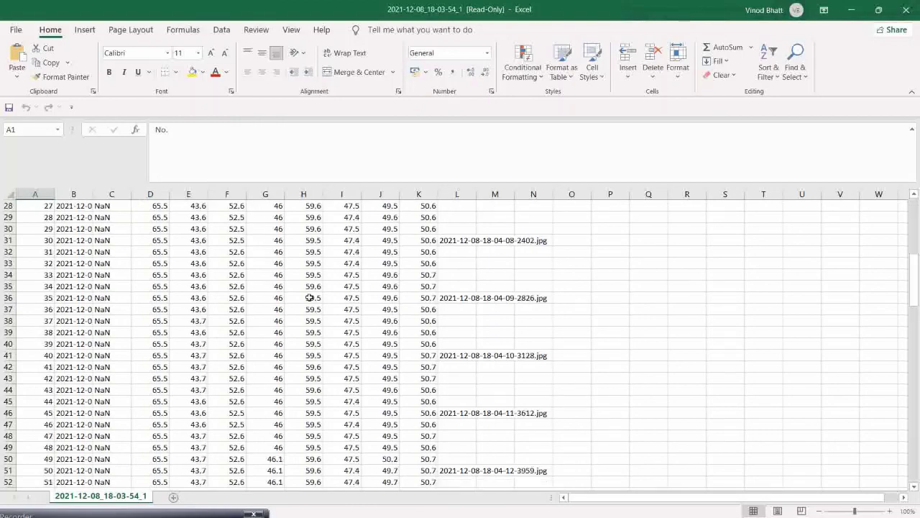
click(906, 7)
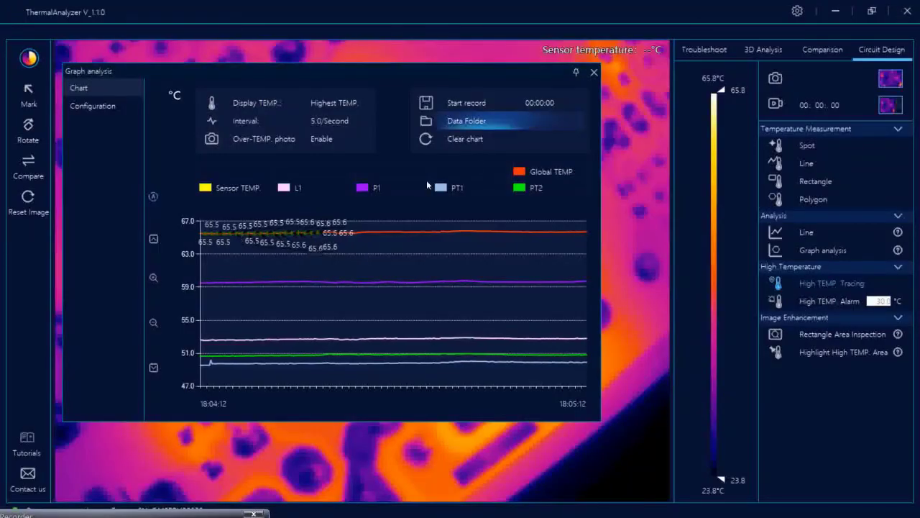
Clear the temperature chart and close the graph analysis.
click(453, 142)
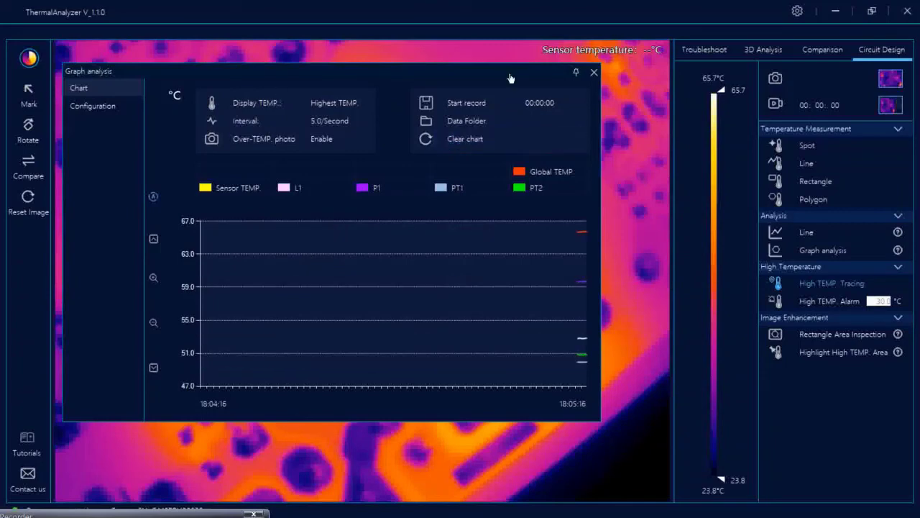
click(593, 73)
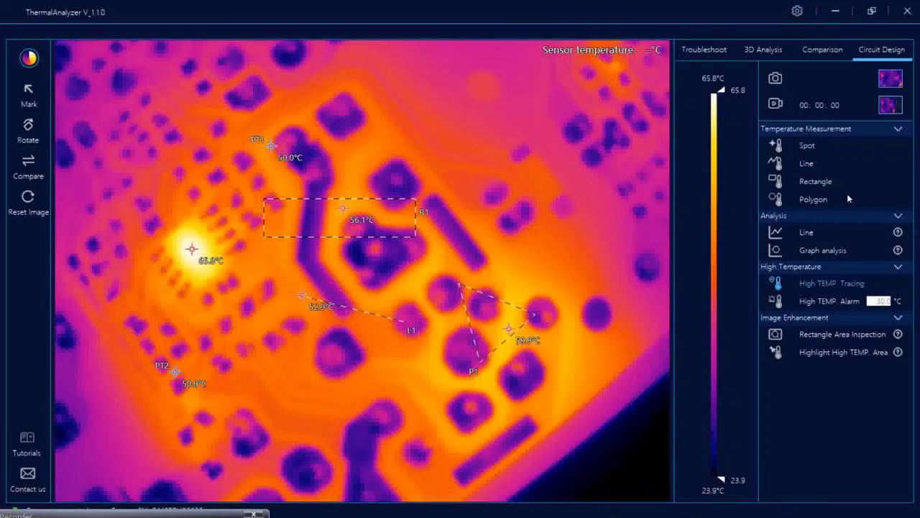
Reopen the graph analysis to view the live curves of all measurement objects, and close it again.
click(819, 249)
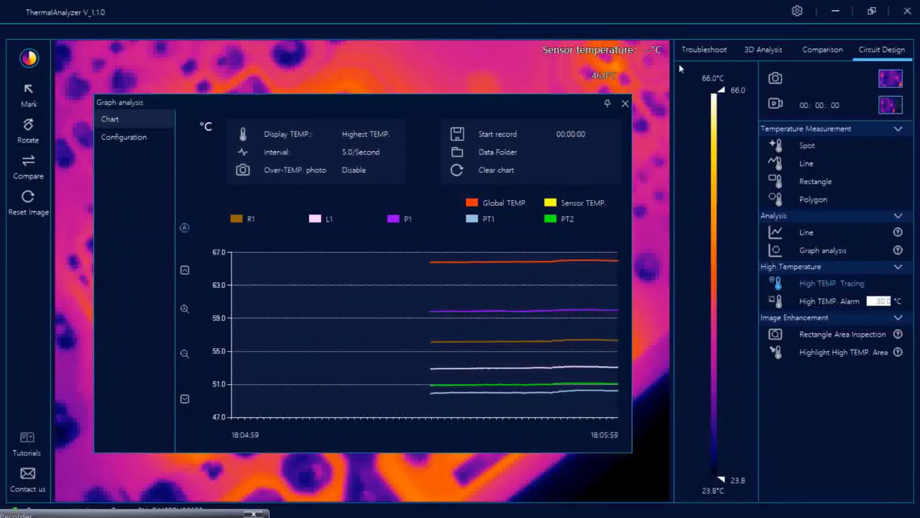
click(625, 104)
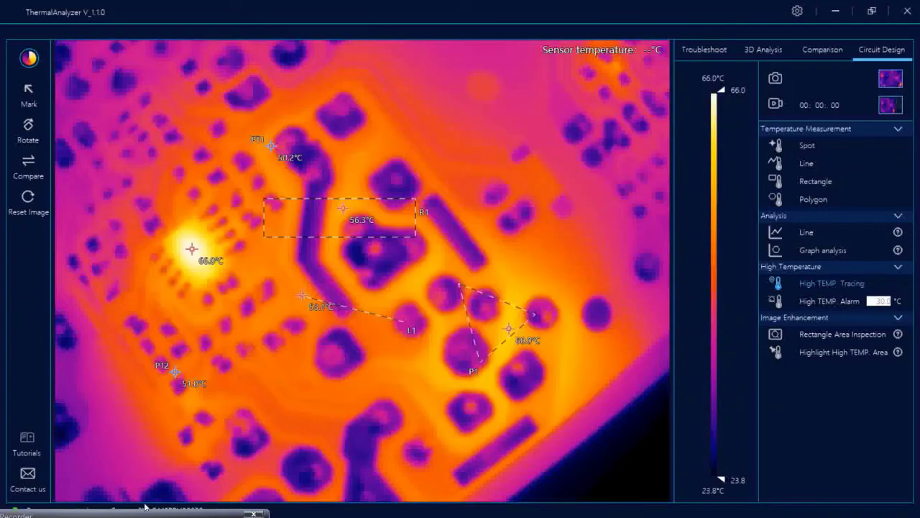